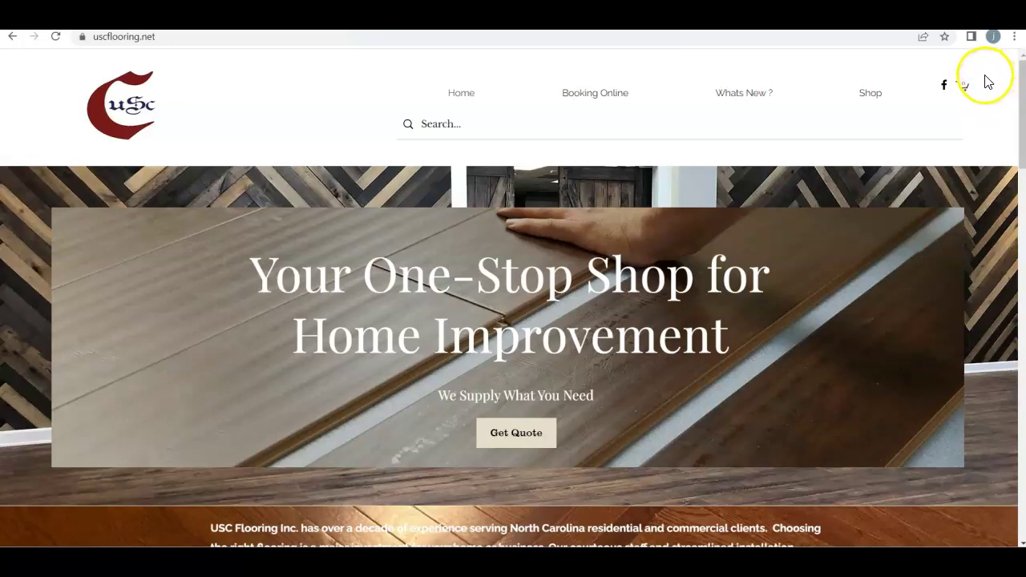
Review the USC Flooring homepage's contact details, contact form and location map, and return to the page header
scroll(989, 78, down, 5)
scroll(988, 68, down, 3)
scroll(986, 88, up, 3)
scroll(652, 172, up, 3)
scroll(584, 267, down, 8)
scroll(731, 364, down, 3)
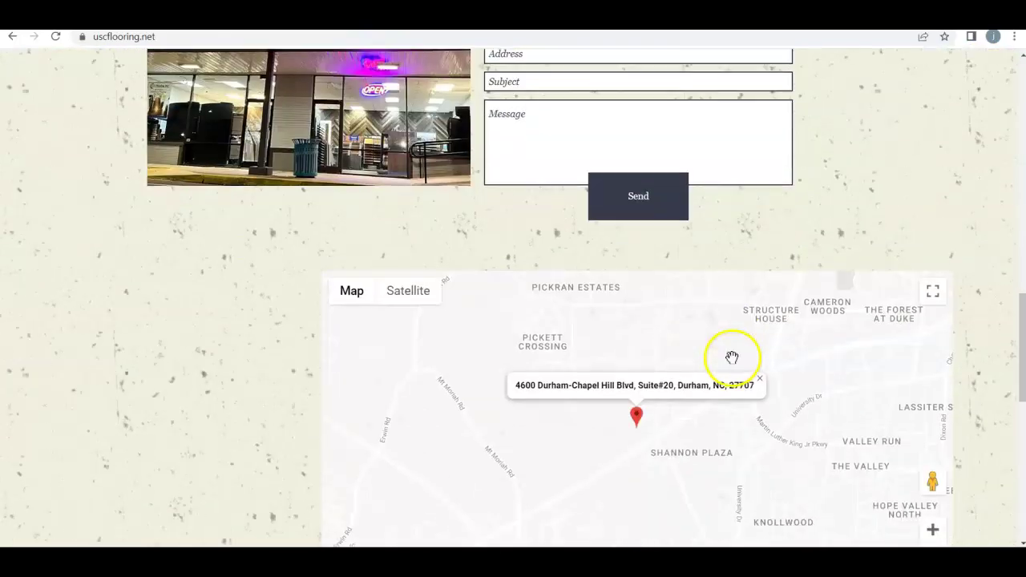
scroll(729, 357, up, 5)
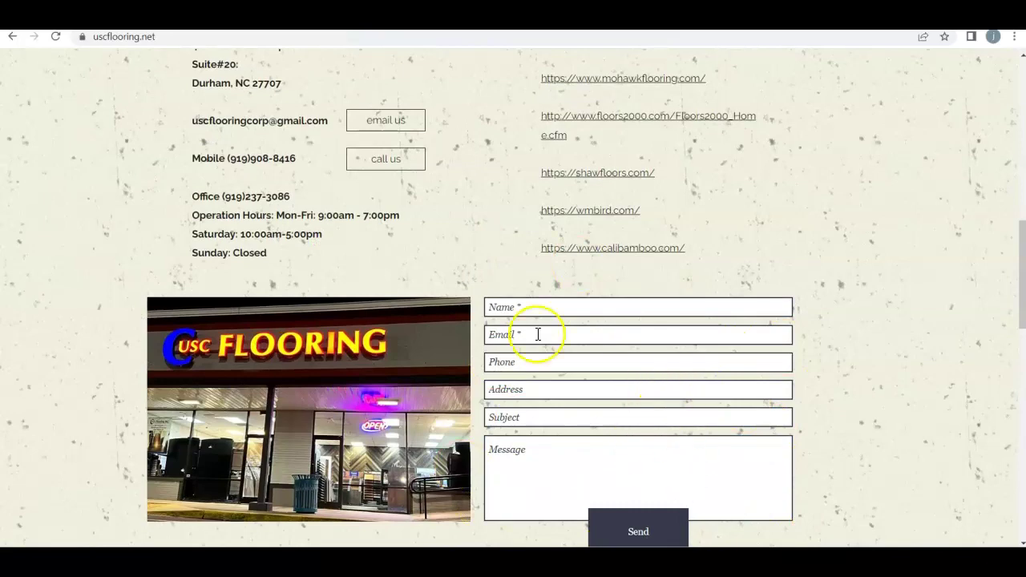
click(389, 160)
scroll(371, 189, up, 15)
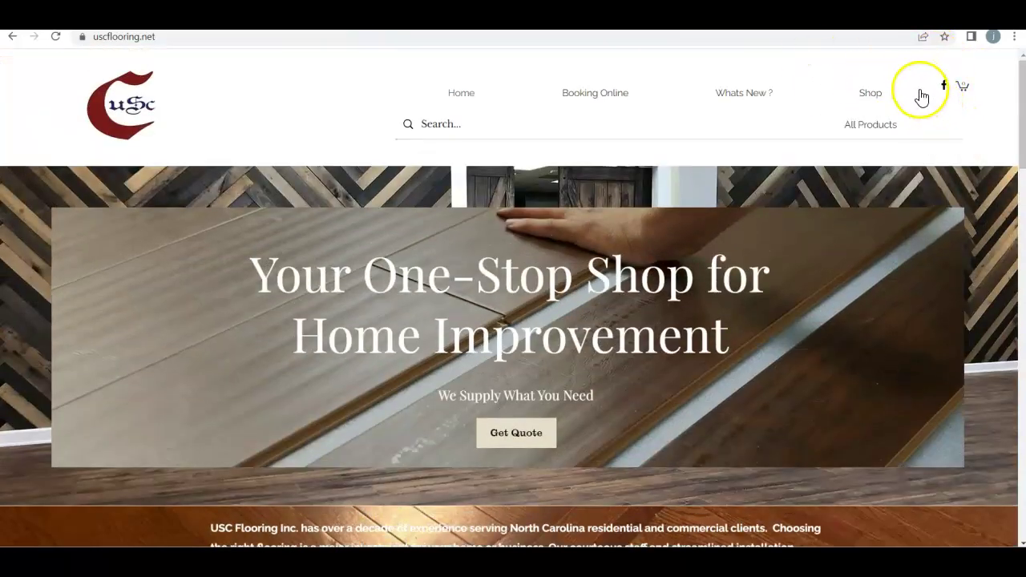
Look through the whole USC Flooring homepage down to the footer and back up to the banner
scroll(817, 197, down, 3)
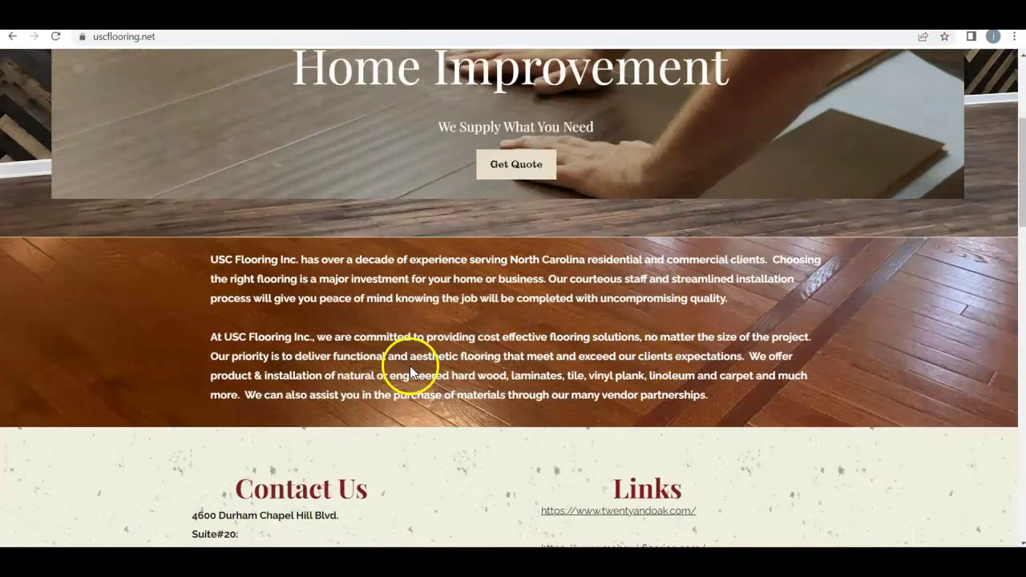
scroll(406, 364, down, 12)
scroll(445, 380, down, 5)
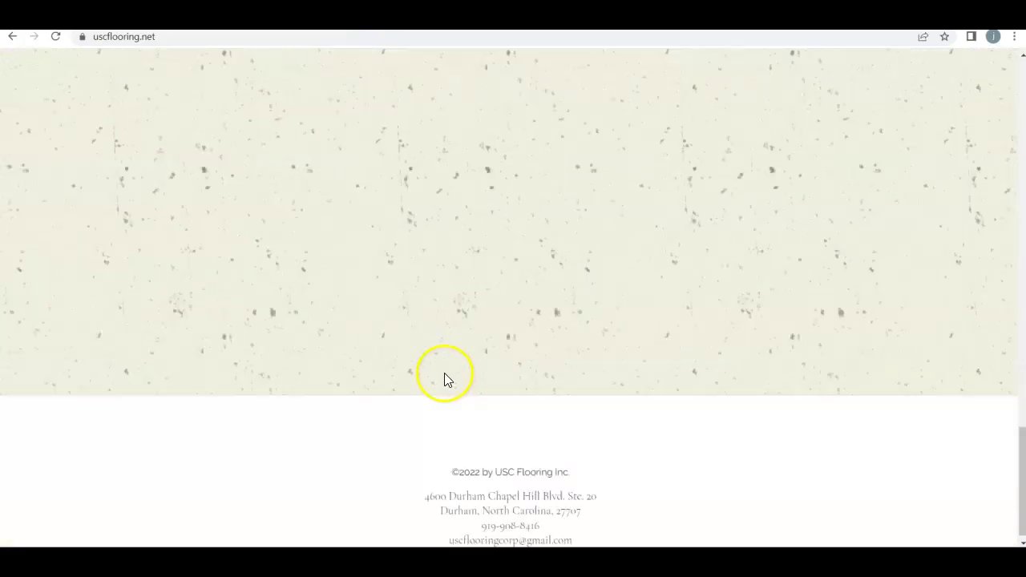
scroll(445, 373, up, 10)
scroll(446, 367, up, 5)
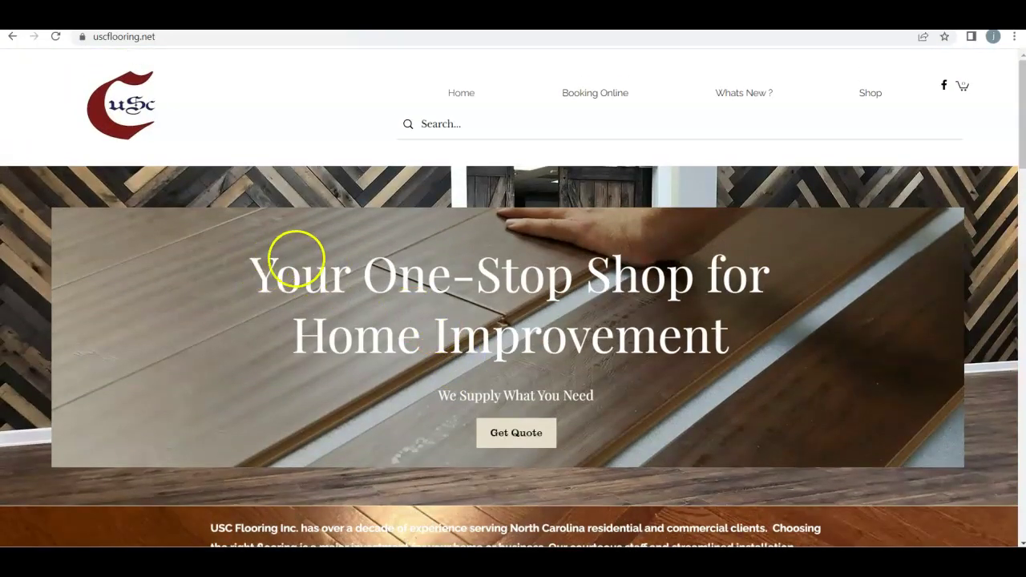
Examine the banner and the company introduction text on the USC Flooring homepage
scroll(519, 335, down, 3)
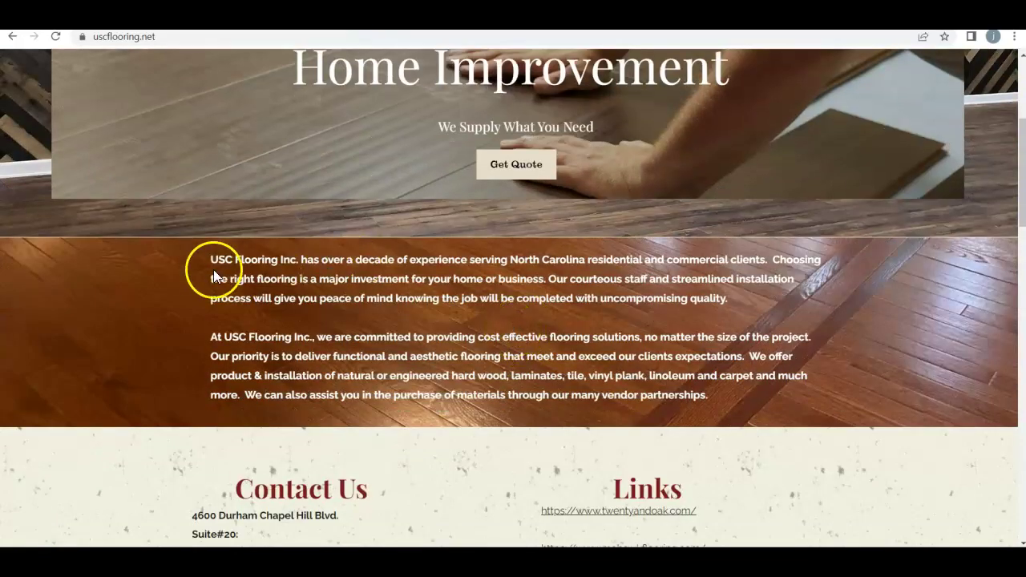
scroll(206, 264, down, 3)
scroll(211, 272, up, 6)
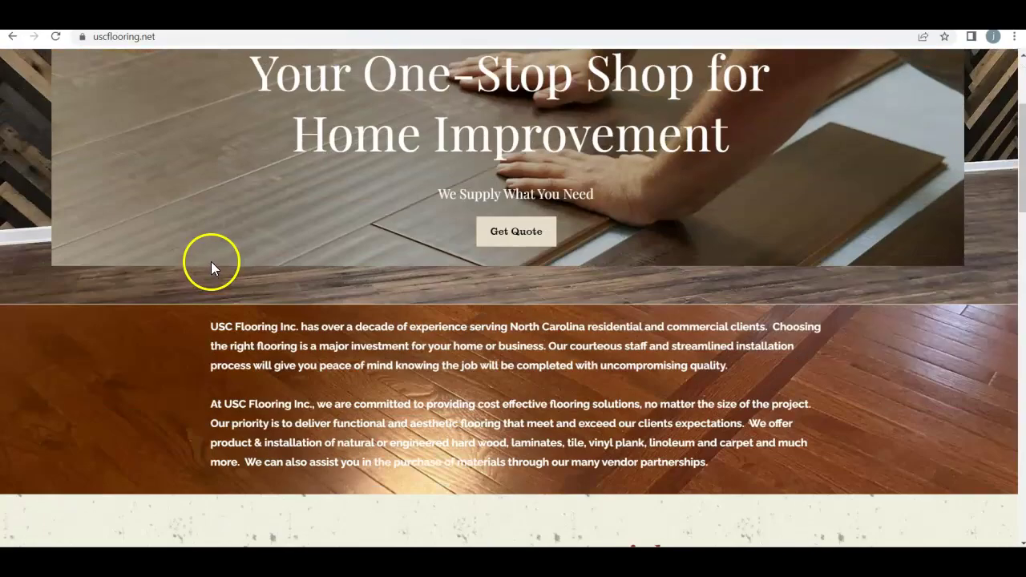
scroll(211, 259, down, 2)
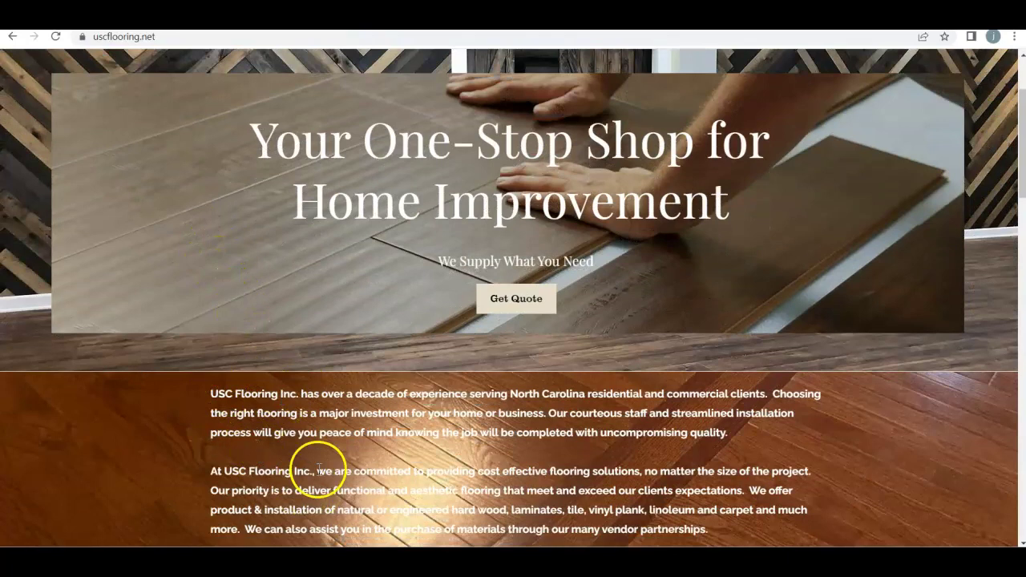
scroll(214, 383, up, 2)
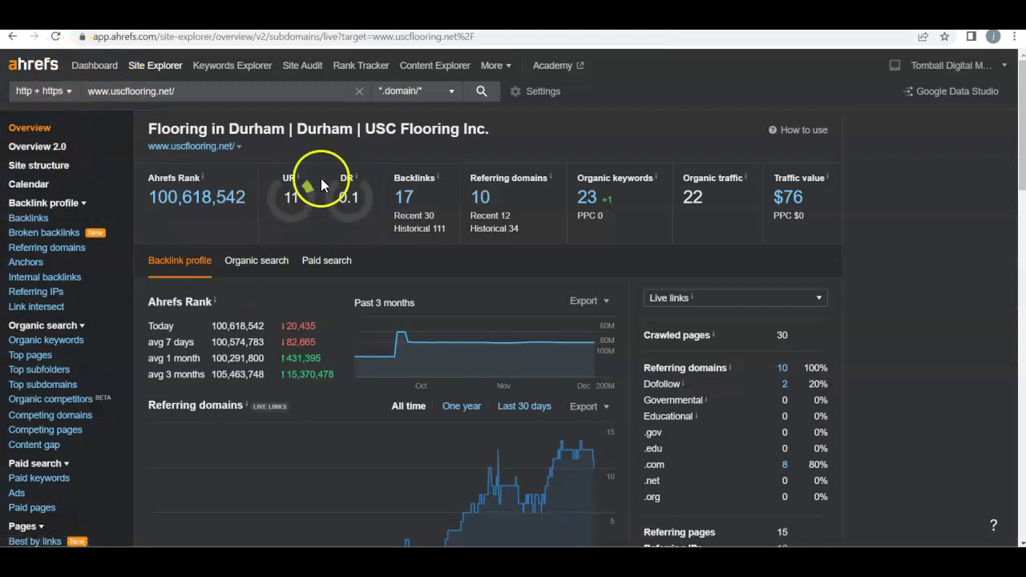
drag(279, 185, 350, 180)
click(291, 232)
double_click(433, 181)
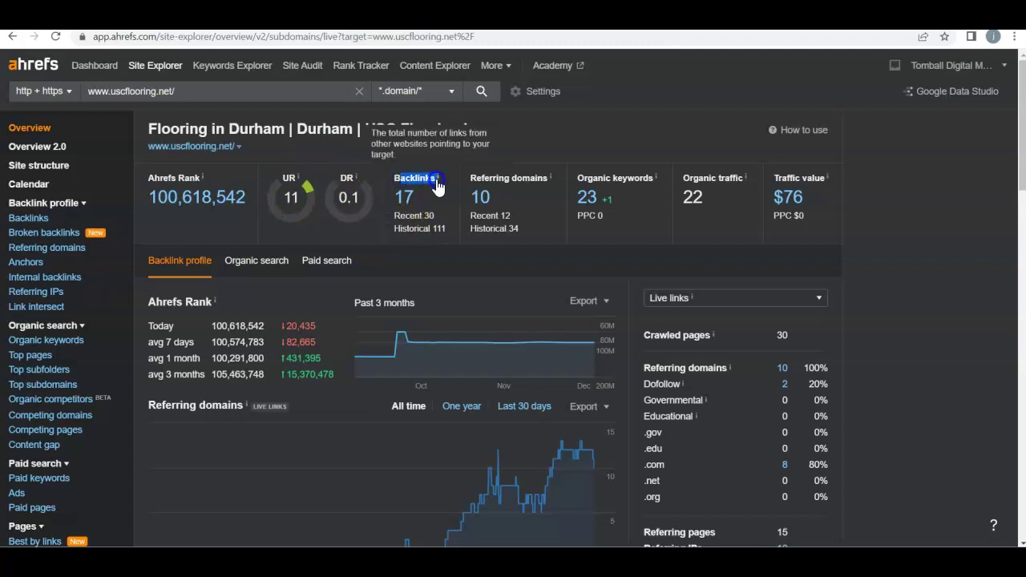
click(526, 149)
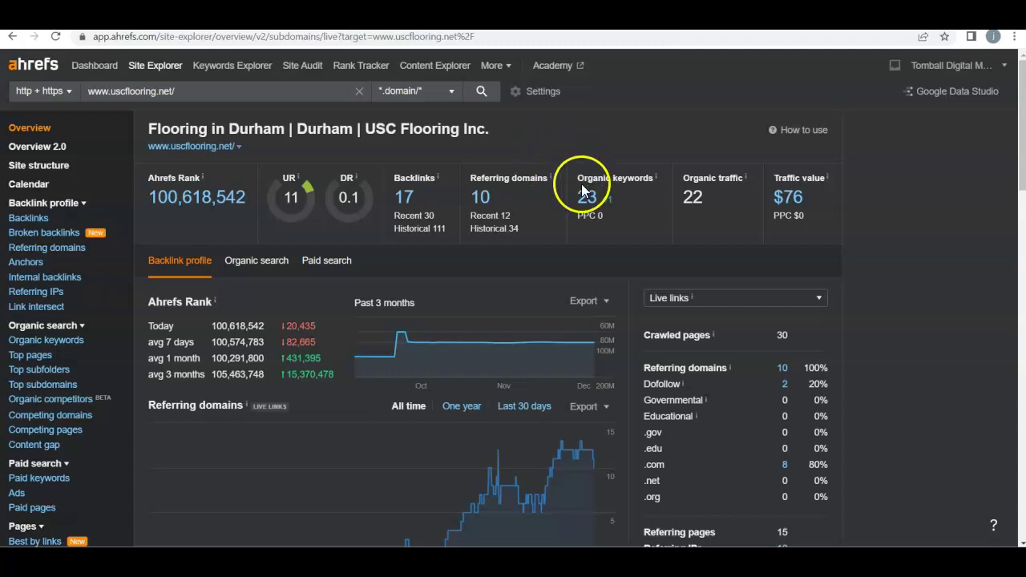
drag(577, 177, 656, 178)
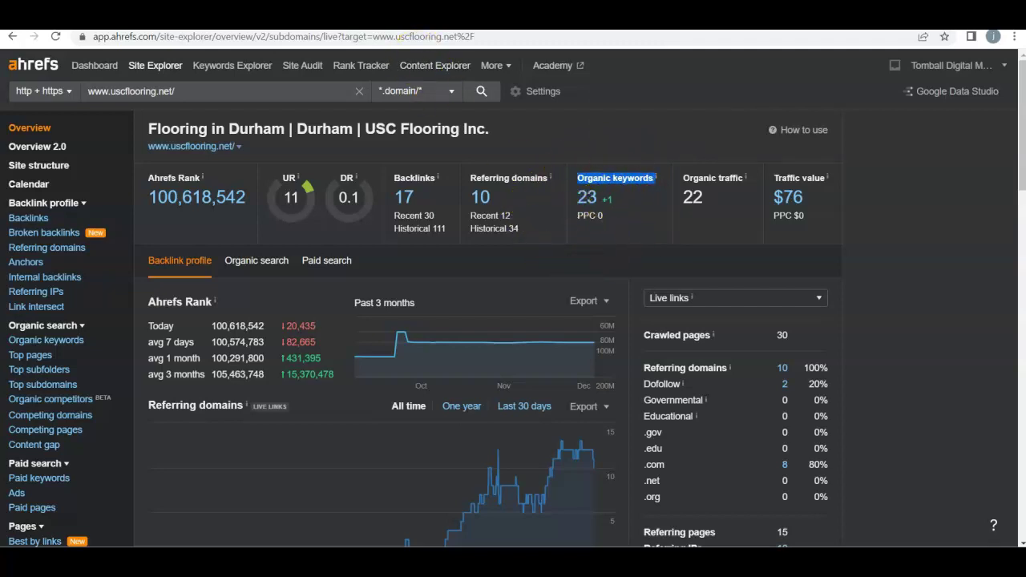
click(369, 24)
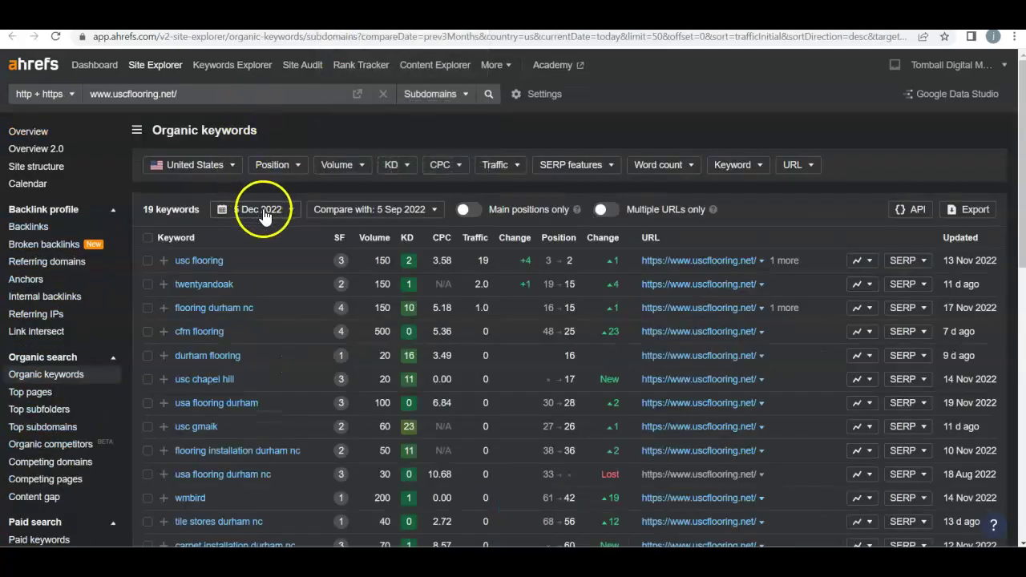
scroll(241, 269, down, 1)
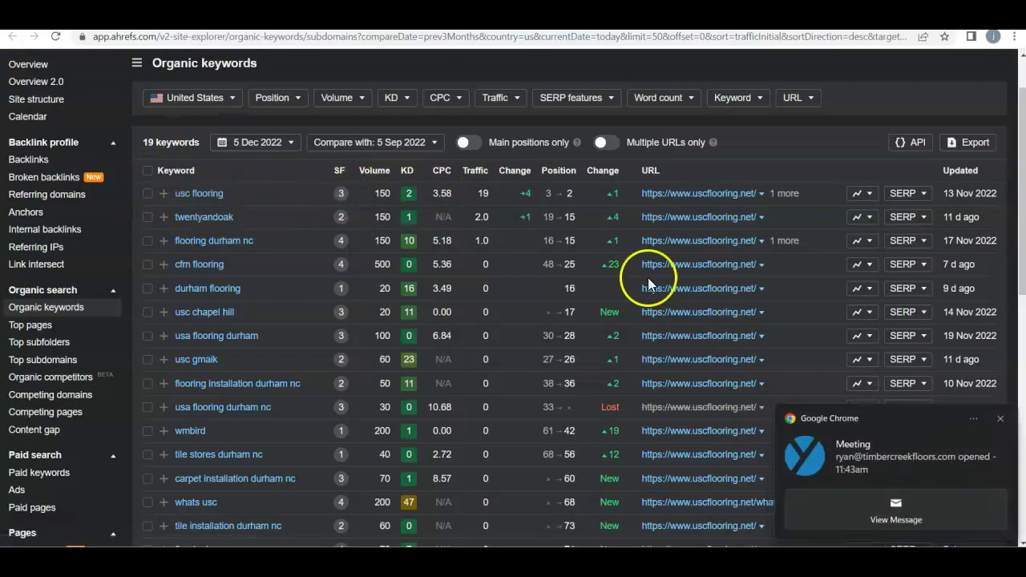
click(998, 419)
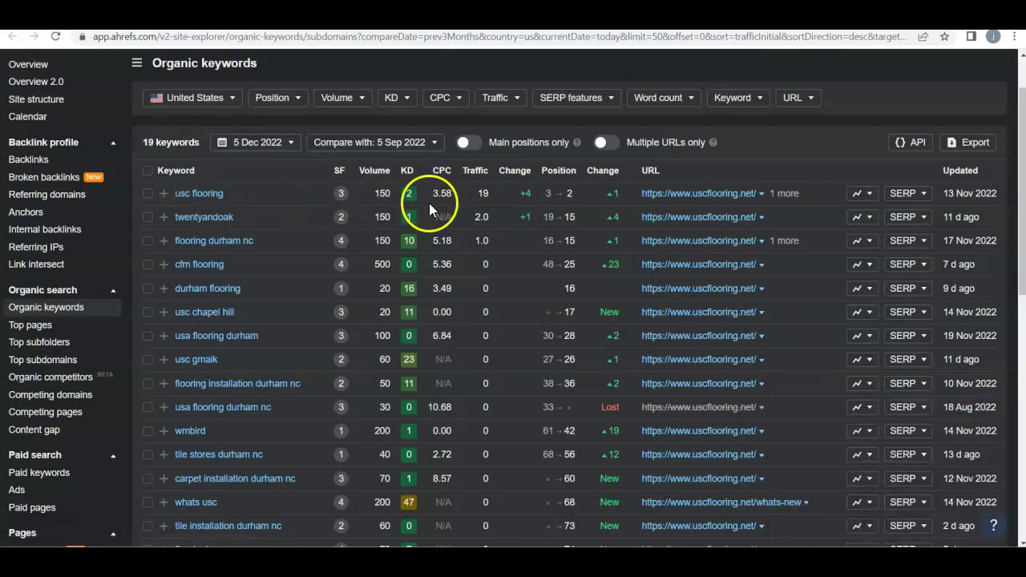
double_click(481, 198)
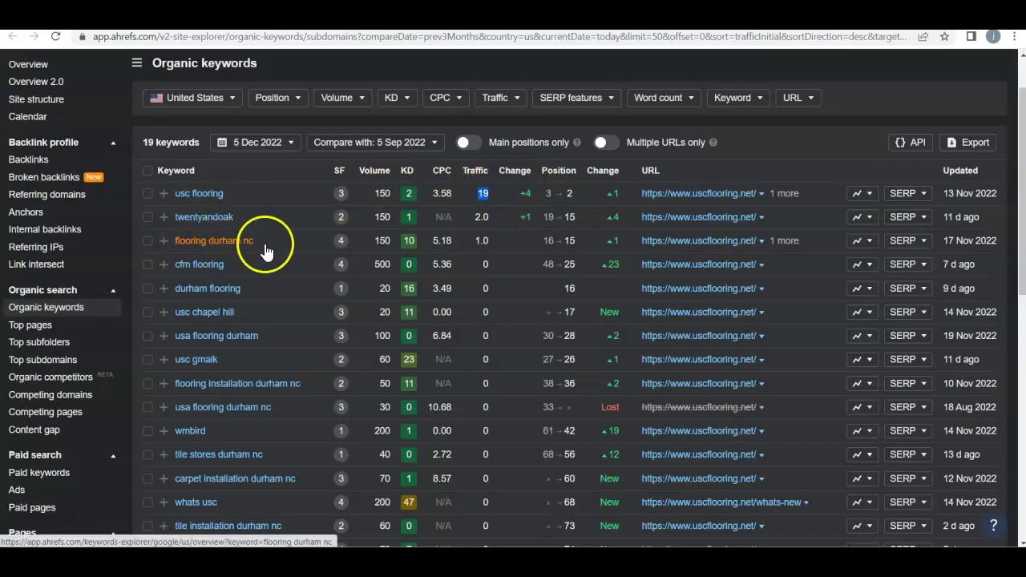
Examine the search volume, position and traffic of the keyword "flooring durham nc" in the organic keywords report
drag(370, 242, 390, 245)
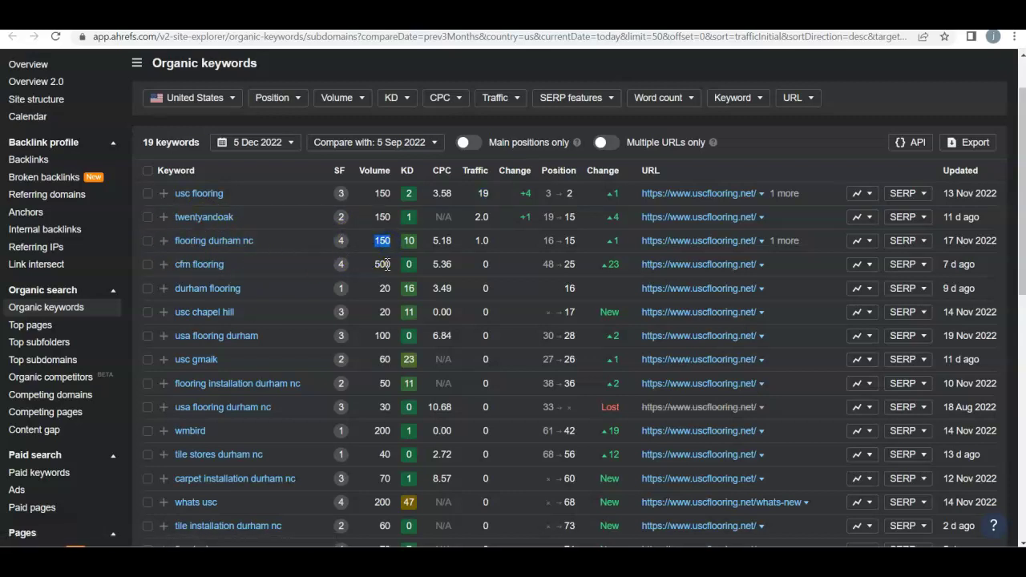
double_click(569, 241)
double_click(486, 240)
click(504, 248)
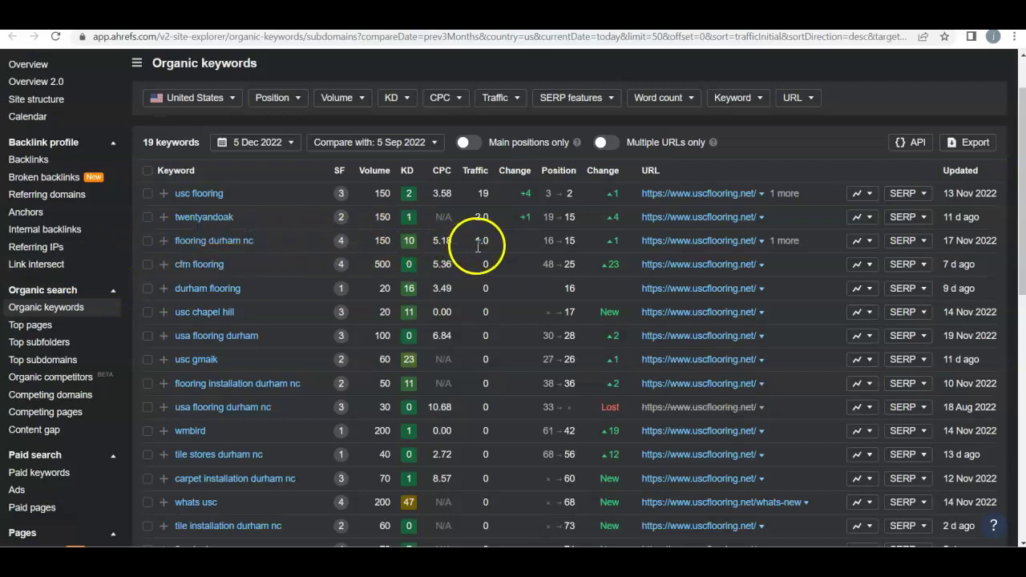
double_click(384, 239)
drag(385, 238, 390, 240)
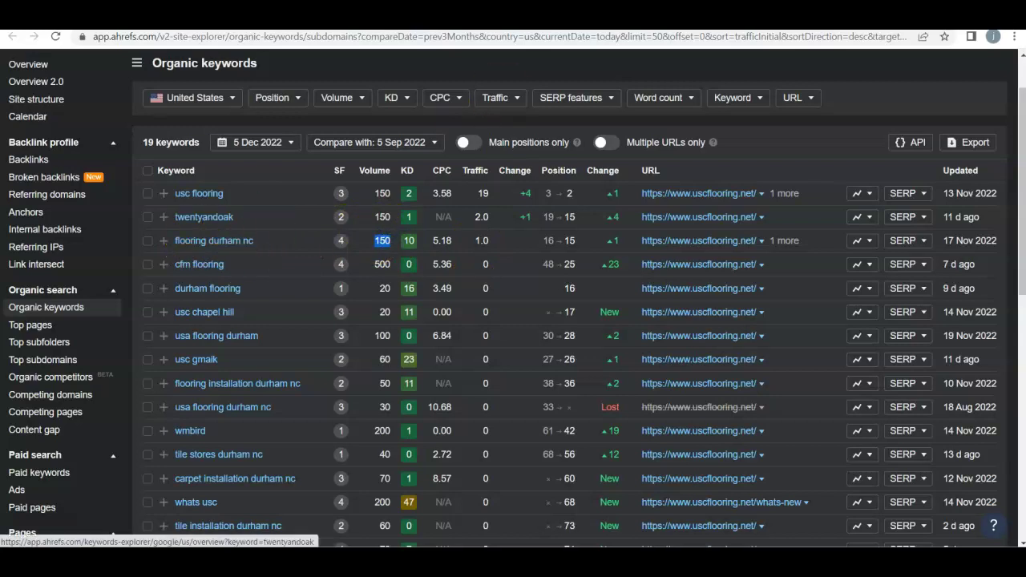
Switch to the Google results for "Flooring Durham NC" and highlight the search phrase
click(465, 21)
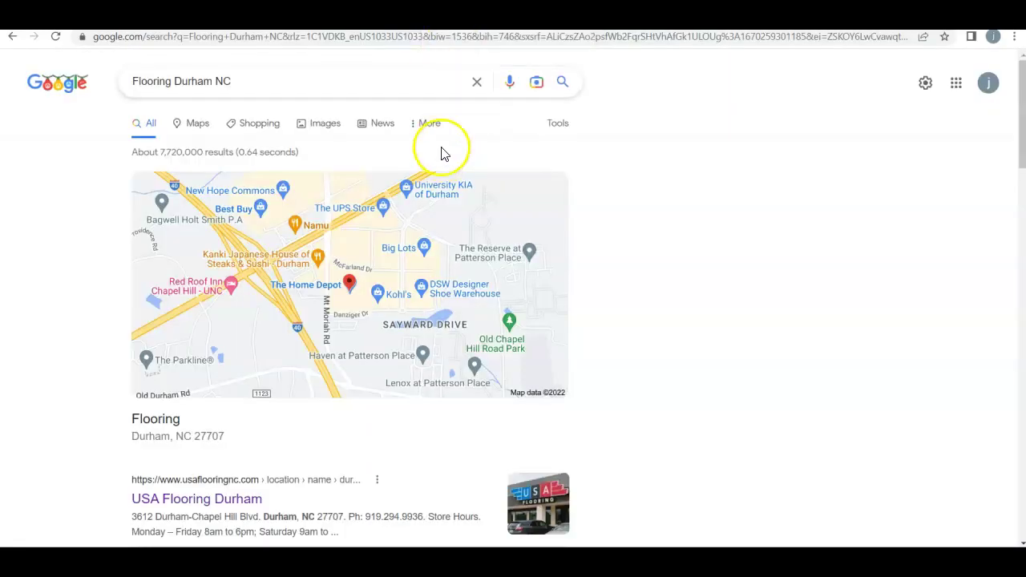
drag(133, 81, 279, 75)
click(285, 75)
click(657, 105)
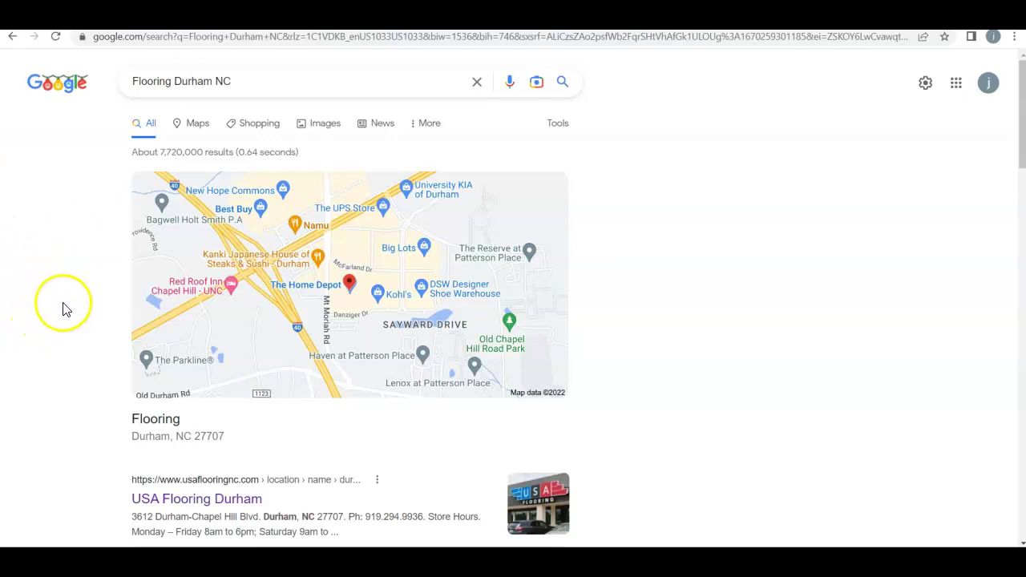
Open the USA Flooring Durham website from the search results and look over its homepage banner
scroll(64, 309, down, 3)
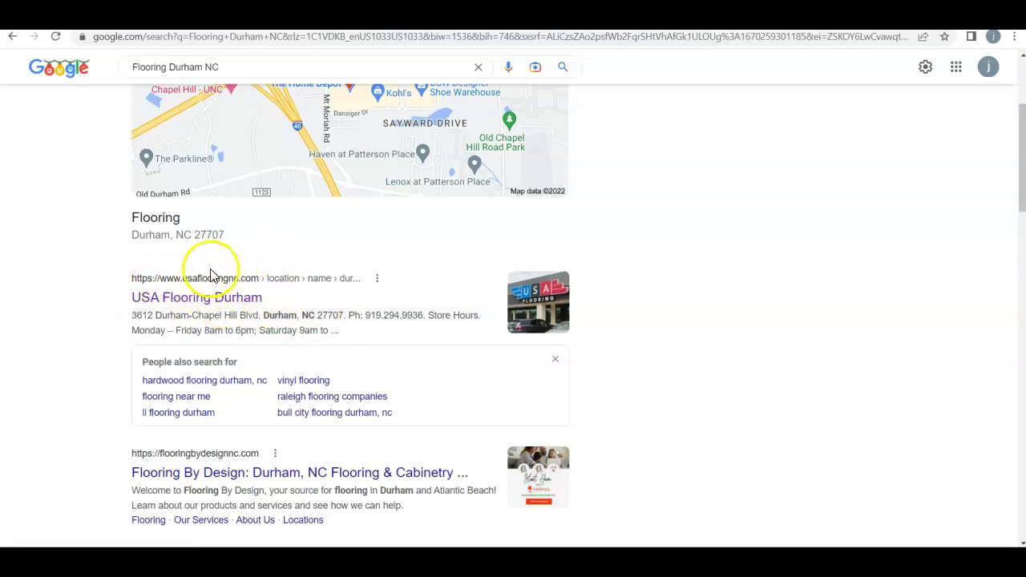
scroll(240, 309, up, 1)
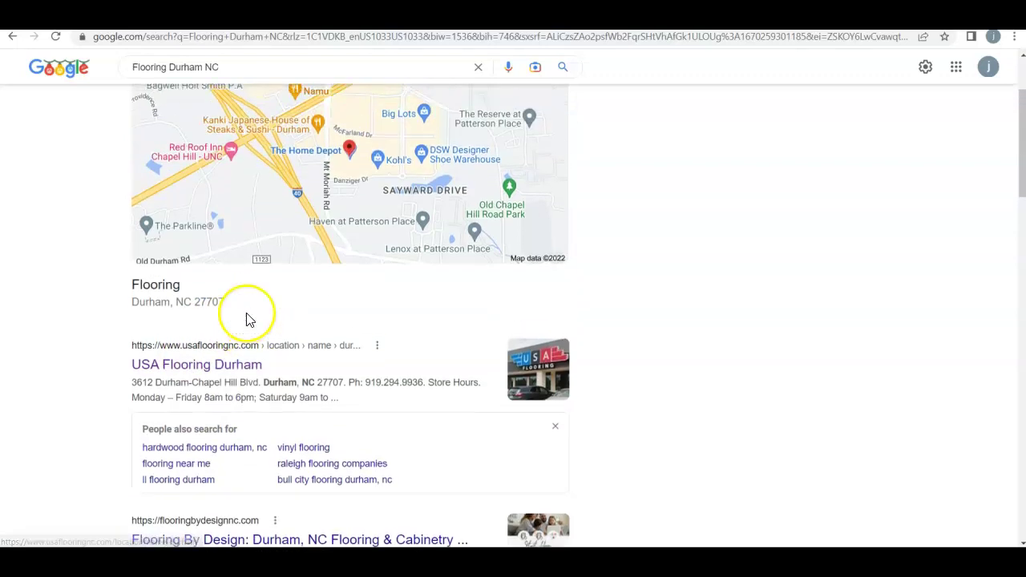
click(229, 360)
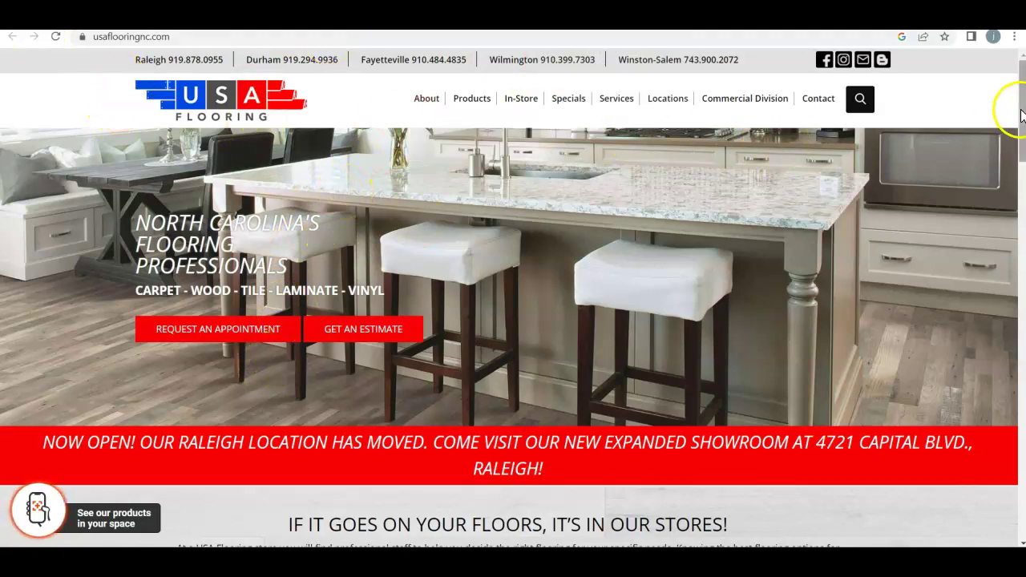
drag(1020, 112, 992, 101)
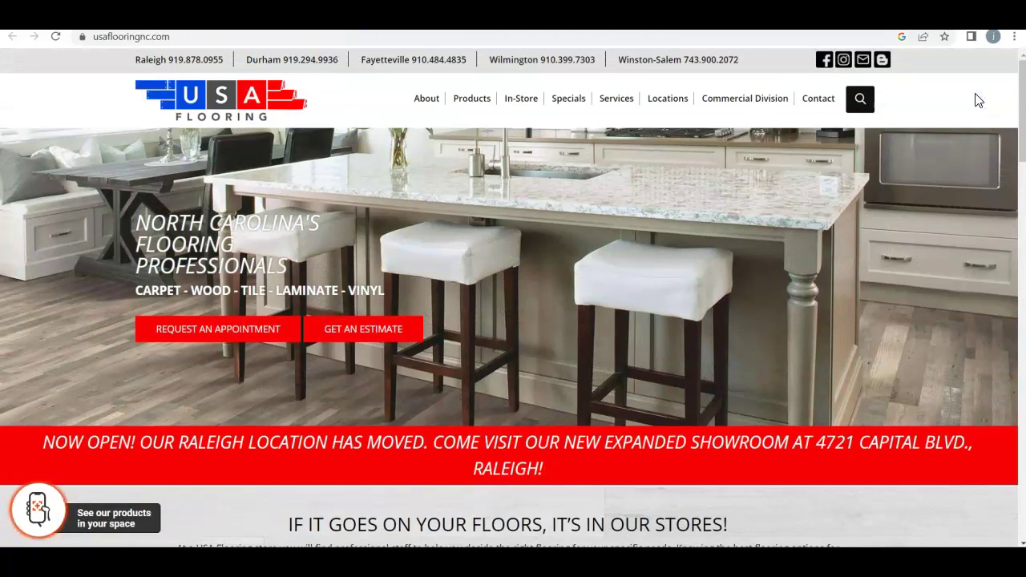
click(966, 96)
scroll(560, 270, down, 1)
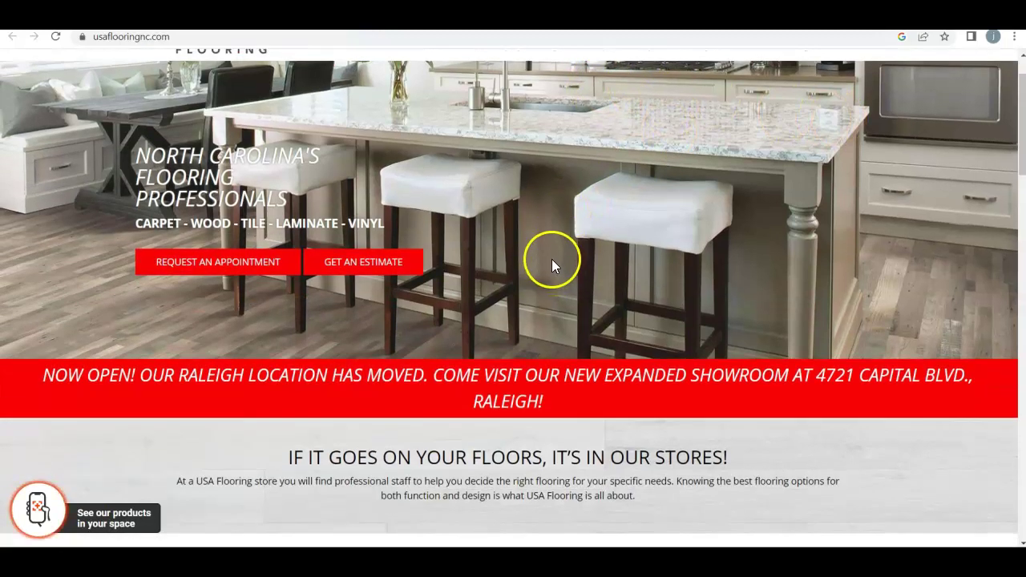
key(ctrl+Tab)
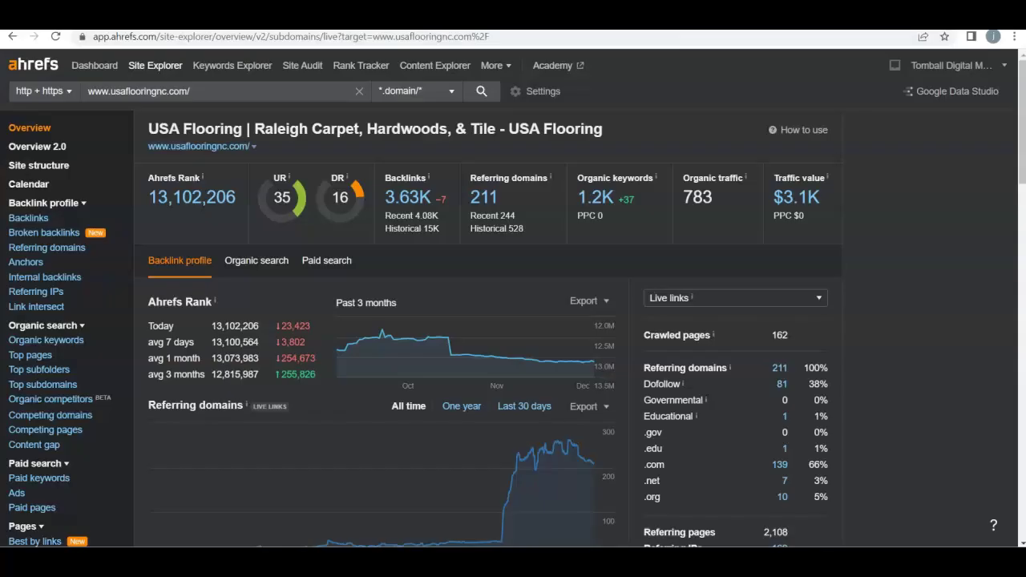
double_click(280, 180)
click(281, 197)
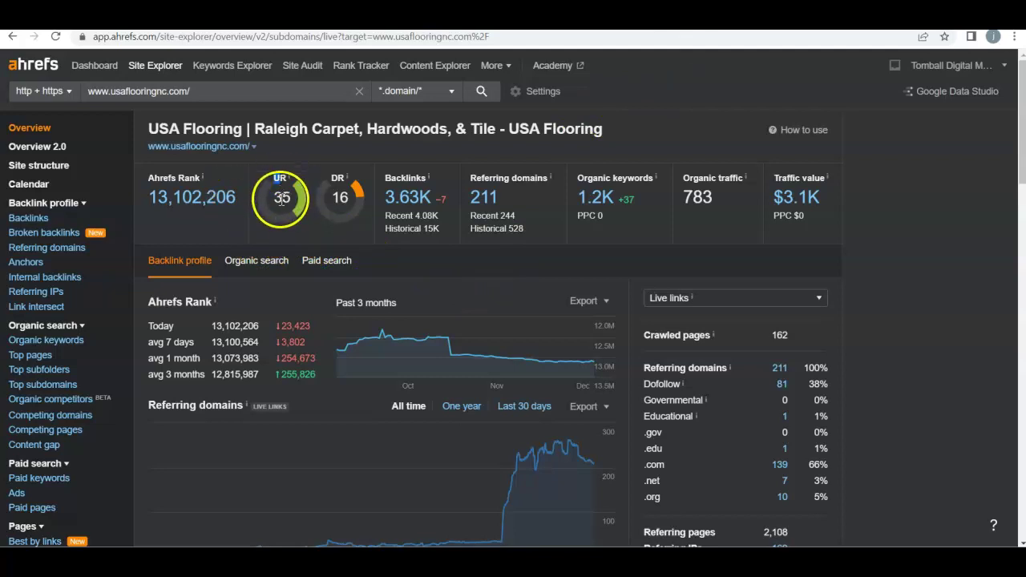
click(339, 194)
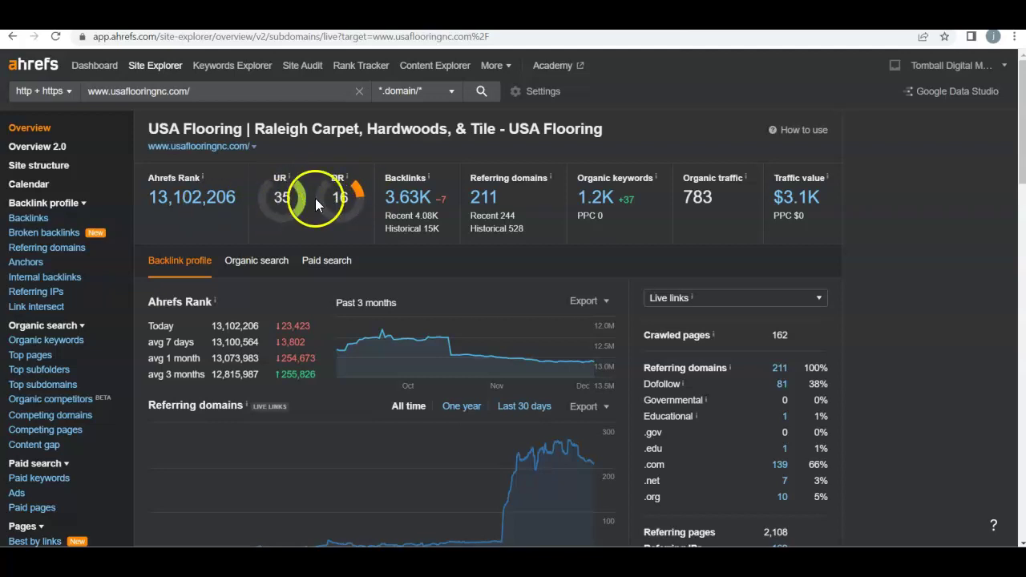
drag(385, 177, 430, 198)
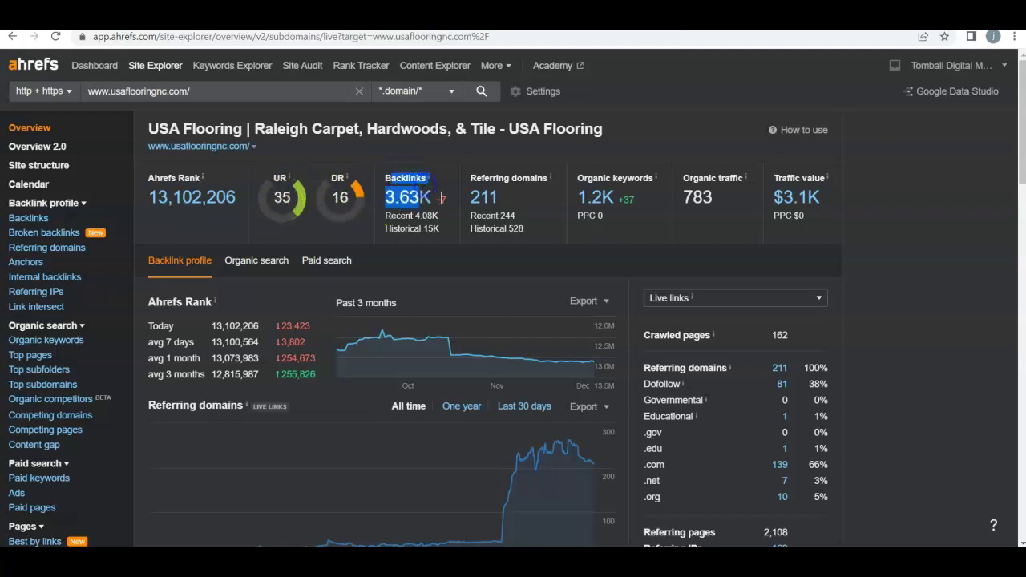
click(437, 239)
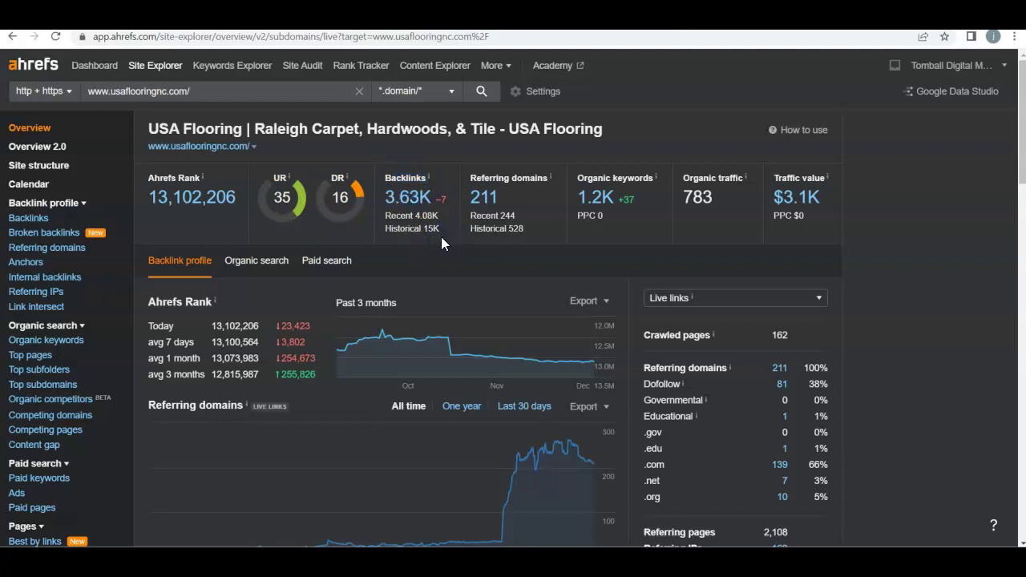
drag(576, 171, 640, 207)
click(643, 235)
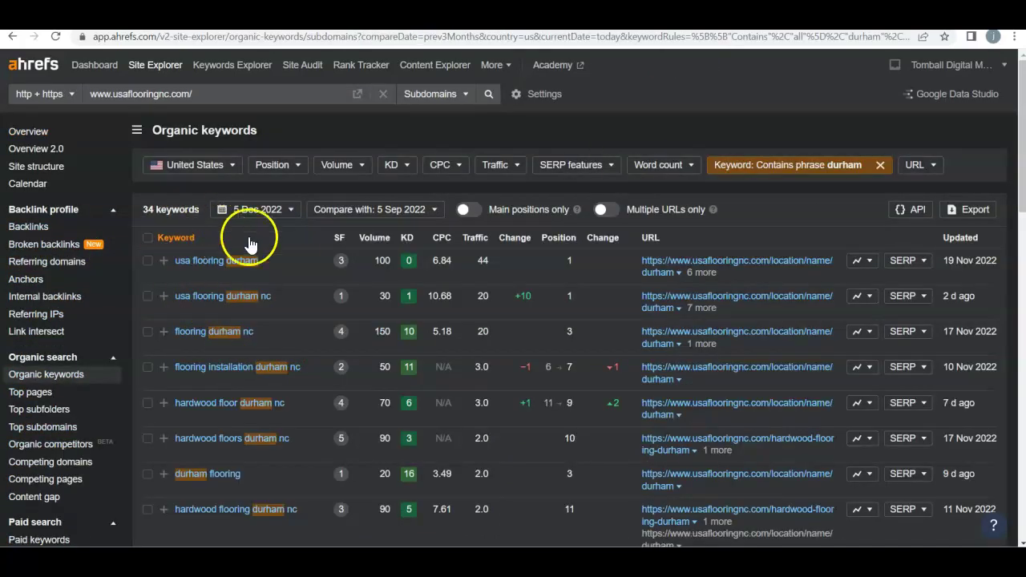
scroll(241, 232, down, 2)
scroll(240, 248, up, 1)
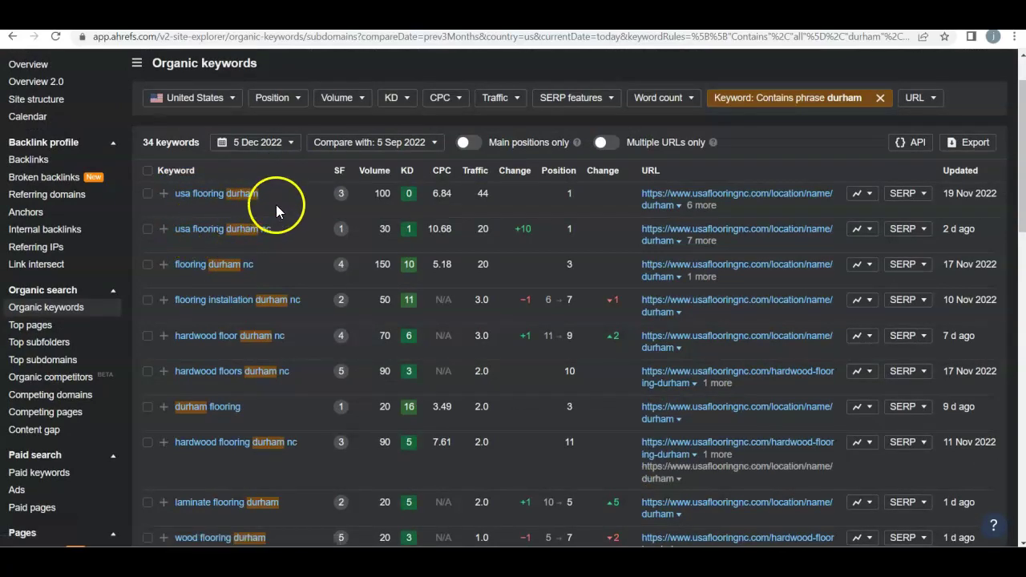
scroll(165, 175, down, 1)
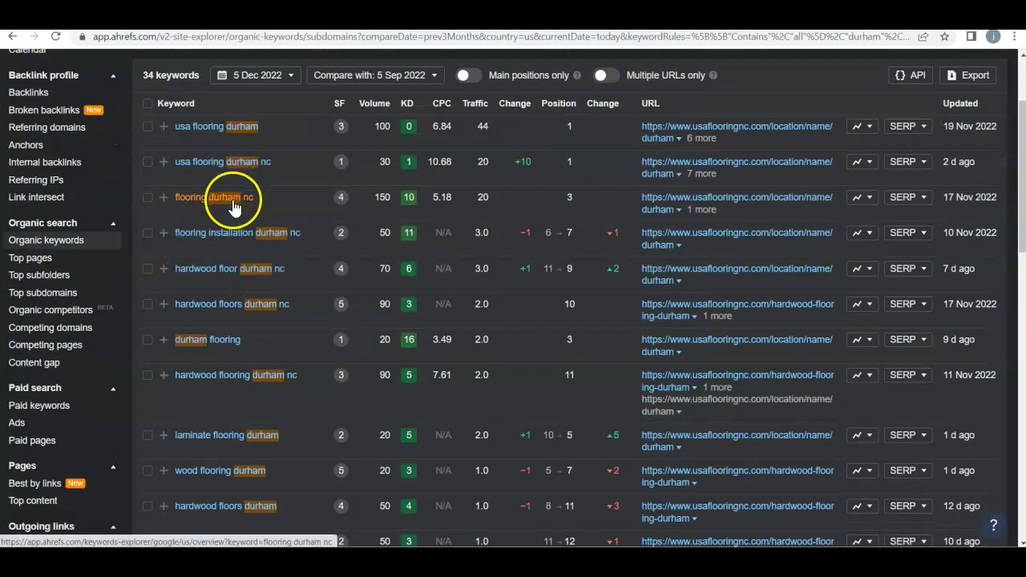
Examine the positions and traffic of "flooring durham nc", "flooring installation durham nc" and "hardwood floor durham nc" in the competitor's keyword list
click(553, 201)
double_click(568, 198)
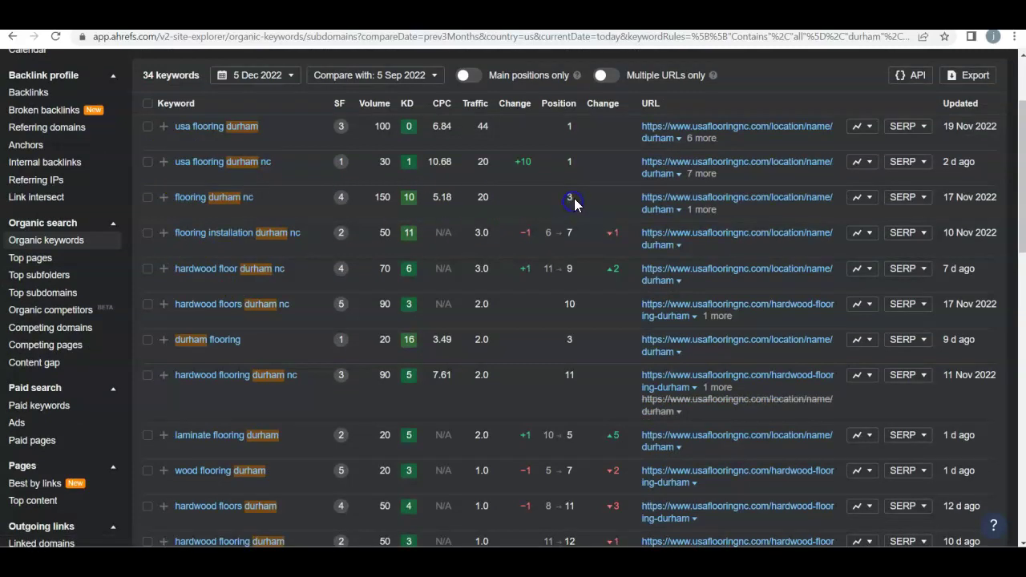
double_click(481, 197)
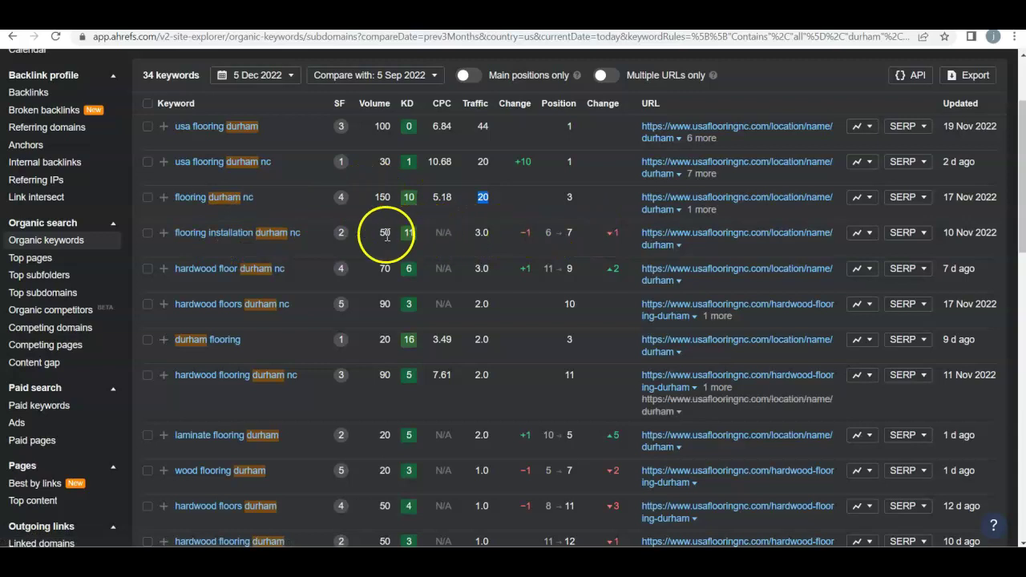
click(582, 234)
drag(583, 238, 564, 234)
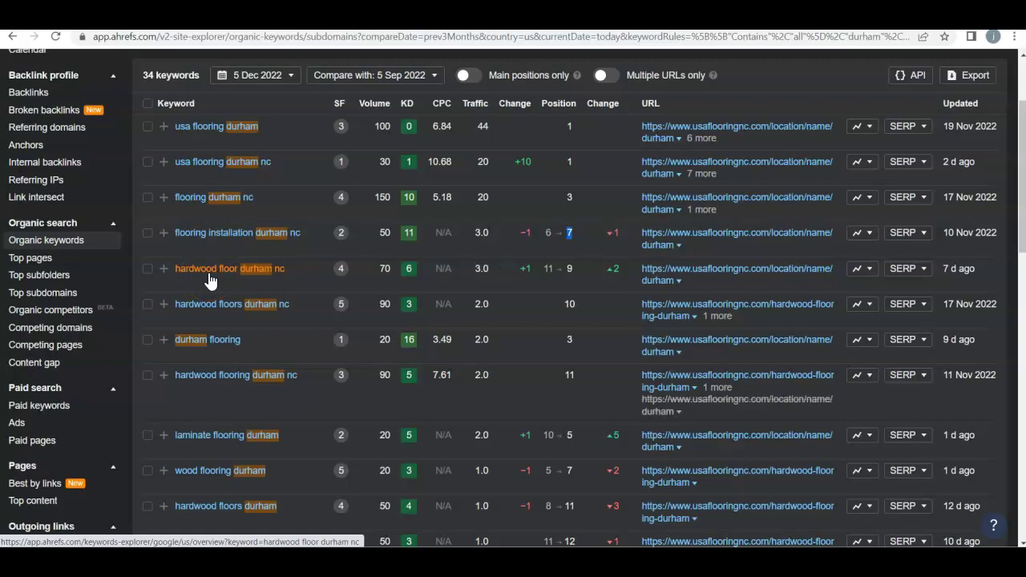
click(567, 269)
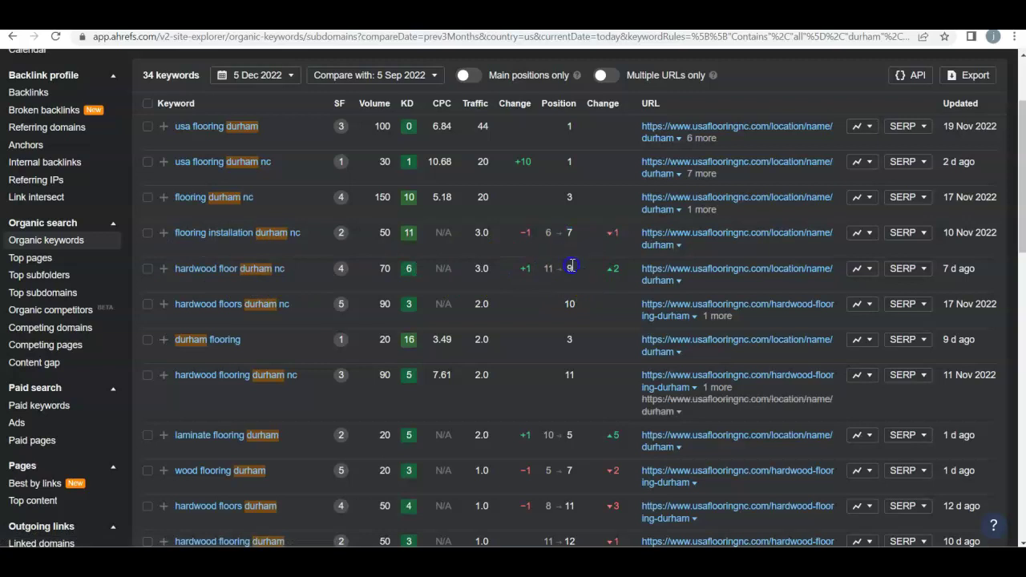
double_click(481, 269)
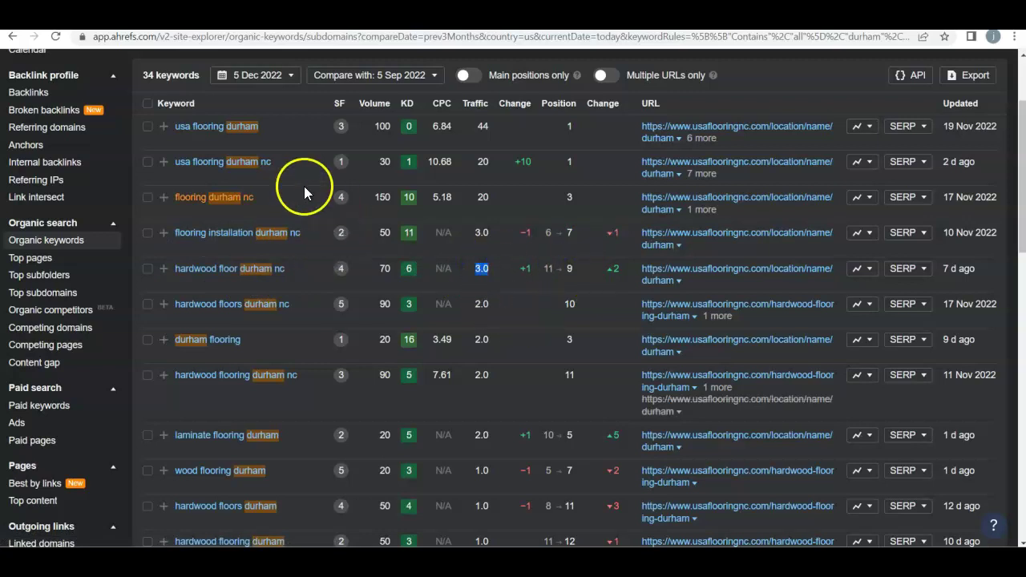
scroll(240, 452, down, 2)
scroll(240, 449, up, 5)
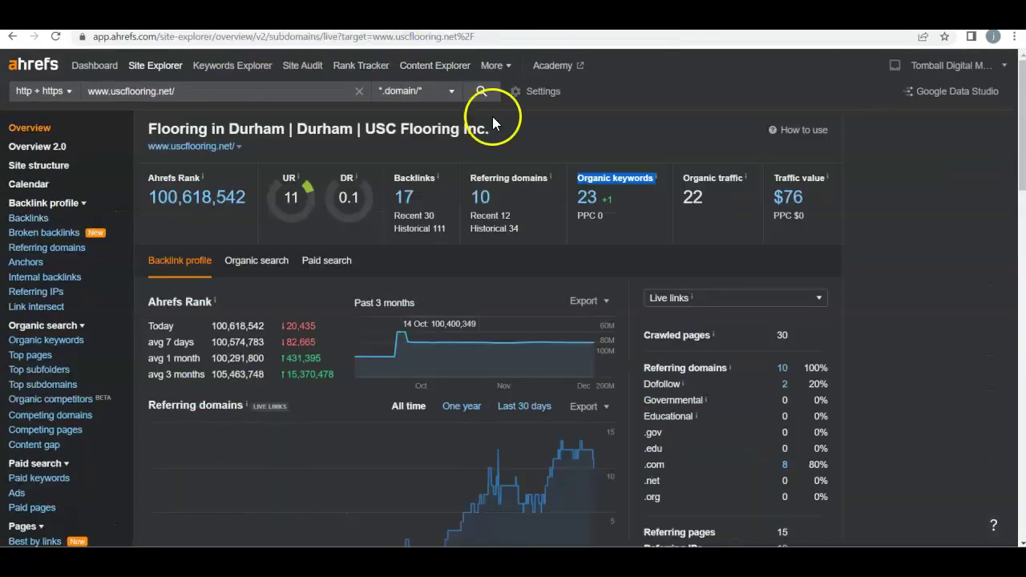
click(358, 233)
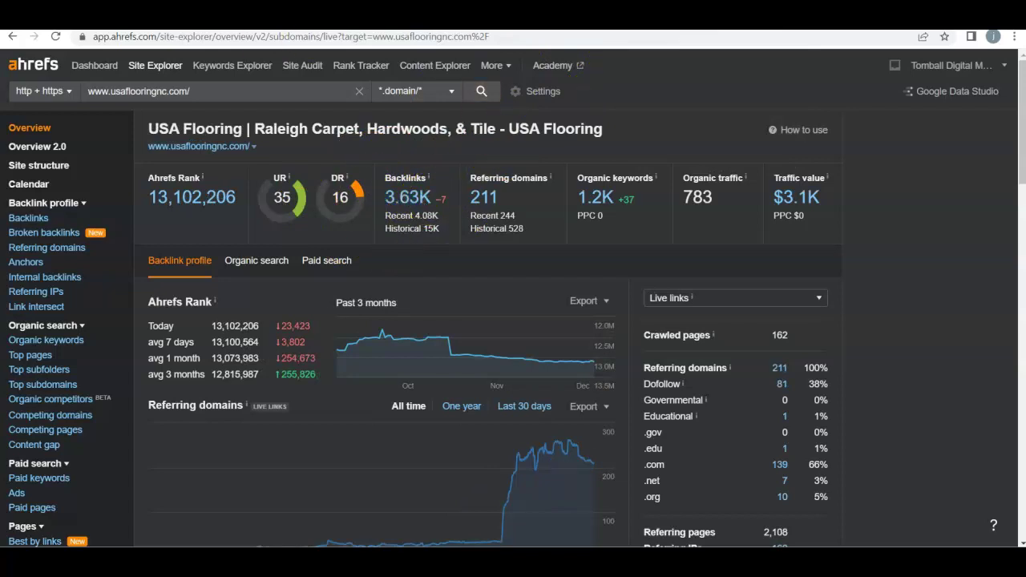
click(268, 16)
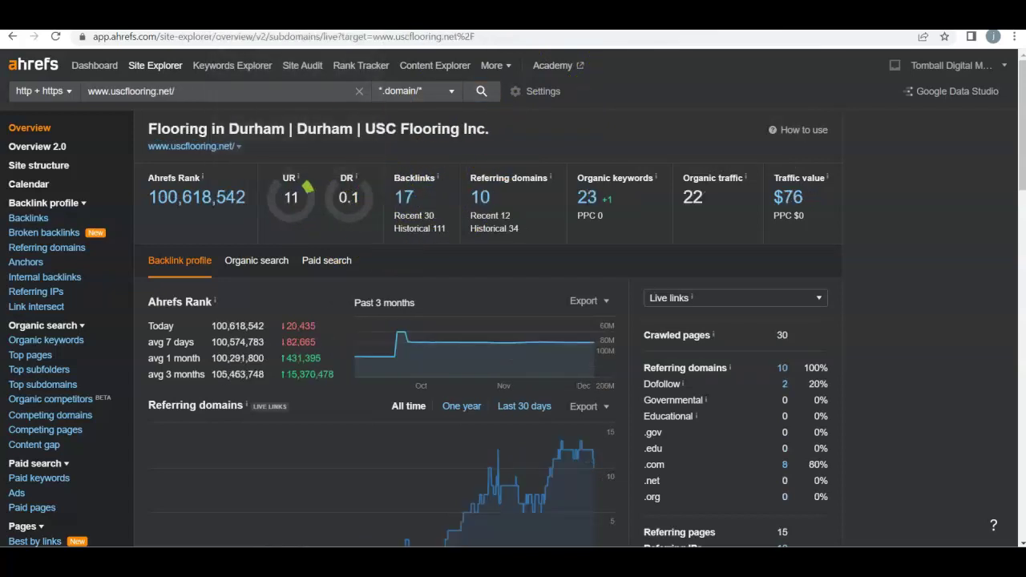
click(449, 170)
drag(575, 173, 653, 172)
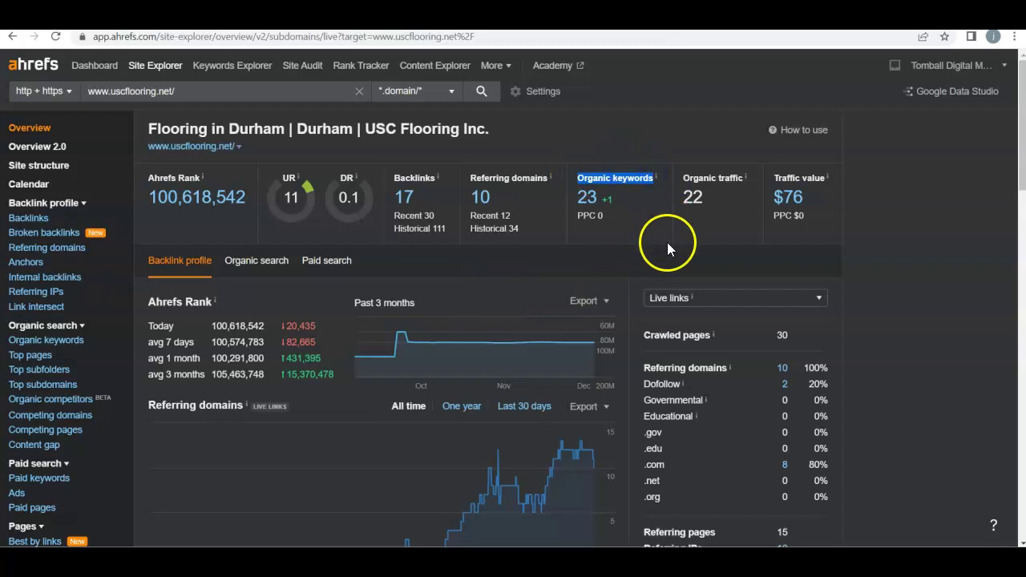